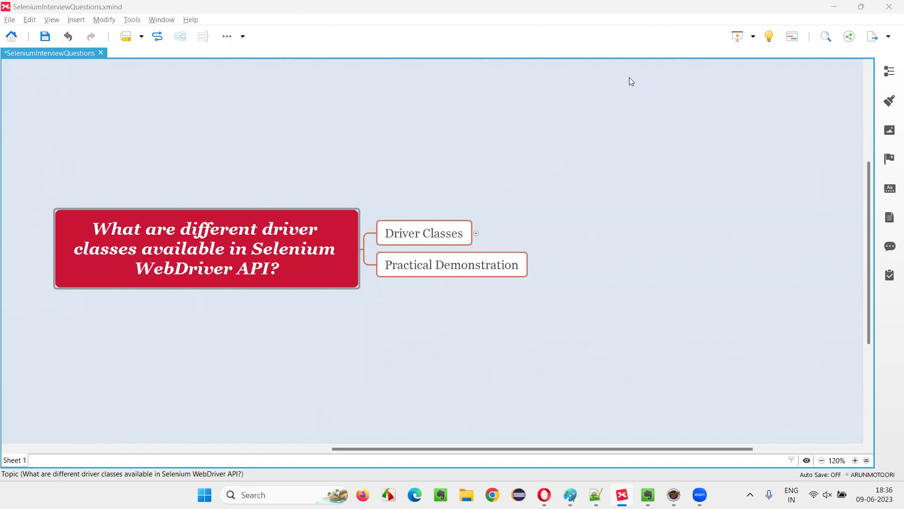
Expand the Driver Classes branch under the central question topic.
left_click(223, 242)
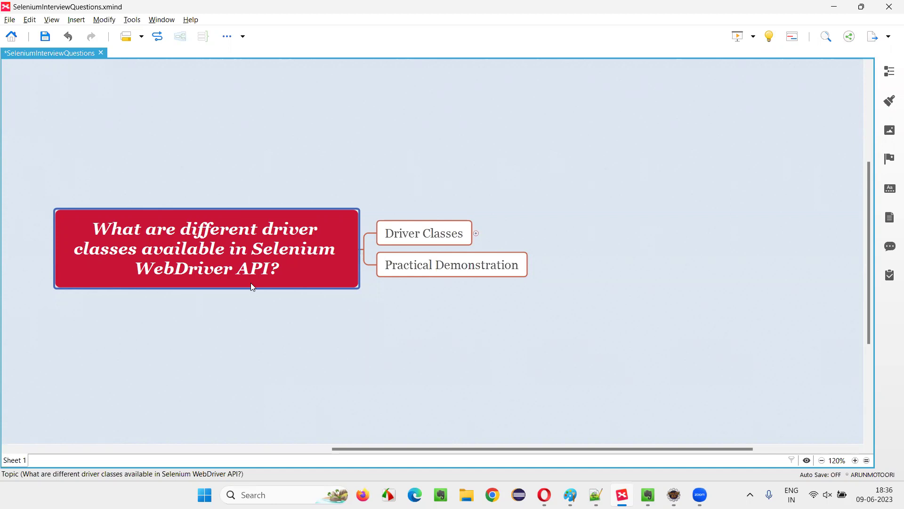
left_click(469, 238)
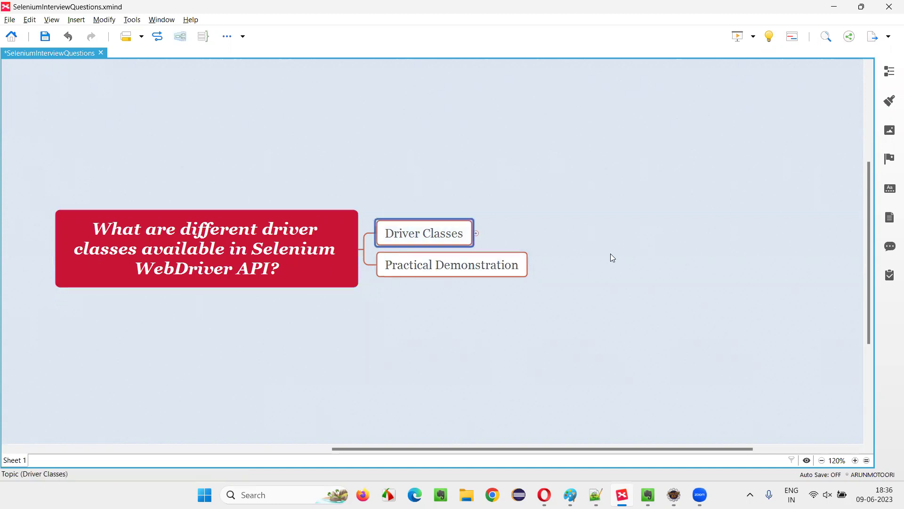
left_click(476, 234)
Review the eight driver subtopics: ChromeDriver, FirefoxDriver, EdgeDriver, InternetExplorerDriver, SafariDriver, RemoteWebDriver, EventFiringWebDriver, ChromiumDriver.
left_click(527, 132)
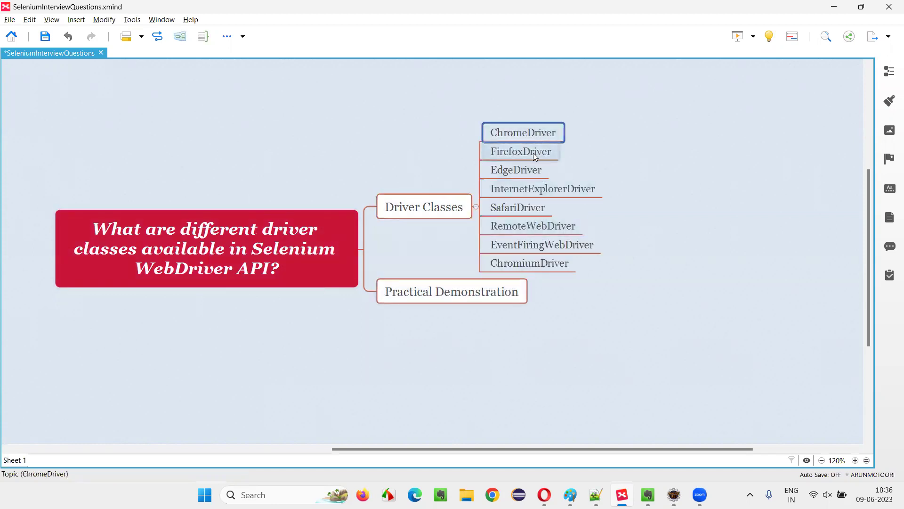
left_click(532, 153)
left_click(525, 170)
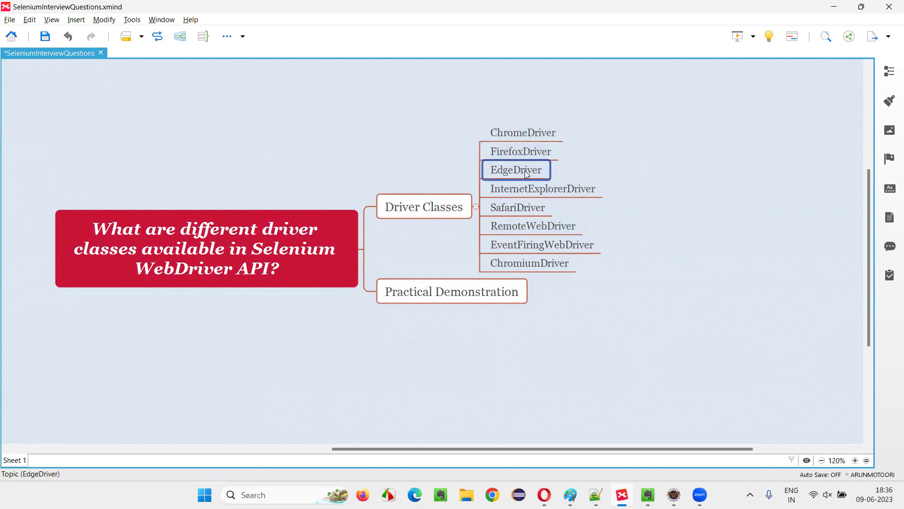
left_click(591, 188)
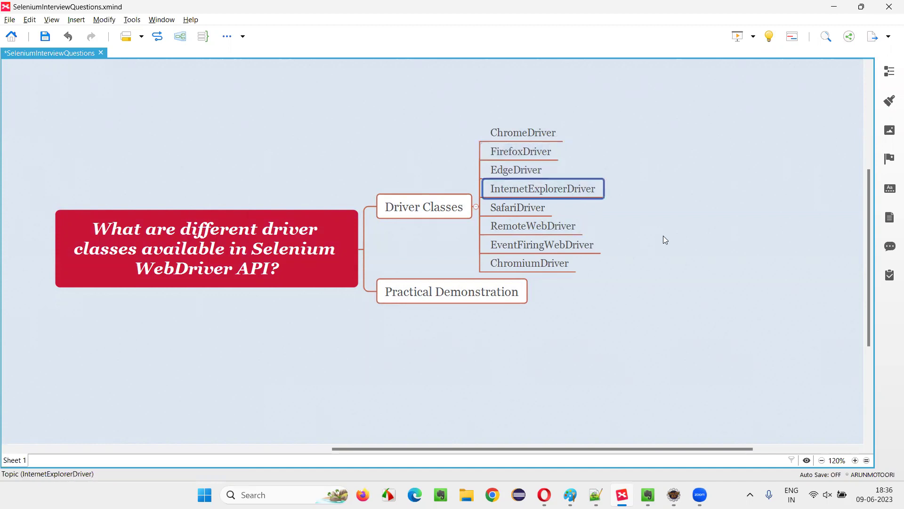
left_click(527, 212)
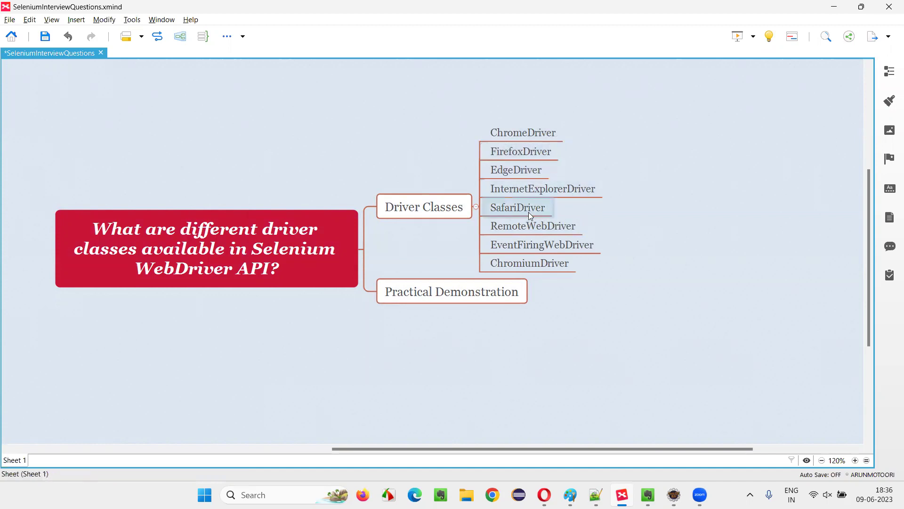
left_click(562, 228)
left_click(577, 246)
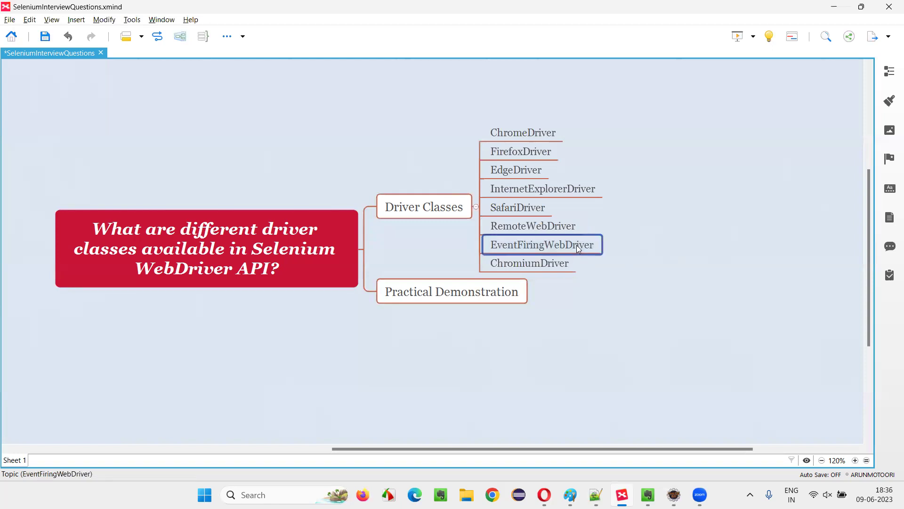
left_click(539, 265)
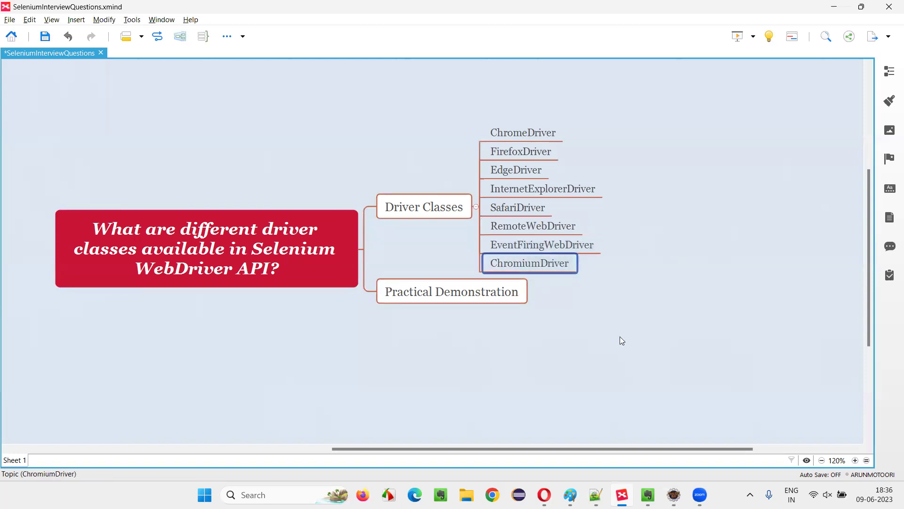
Return the selection from Driver Classes back to the central question topic.
left_click(462, 217)
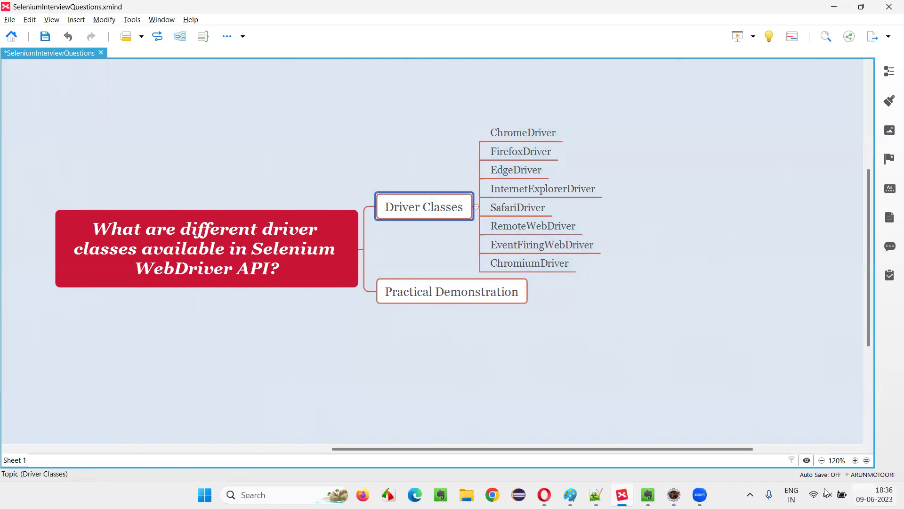
key("Left")
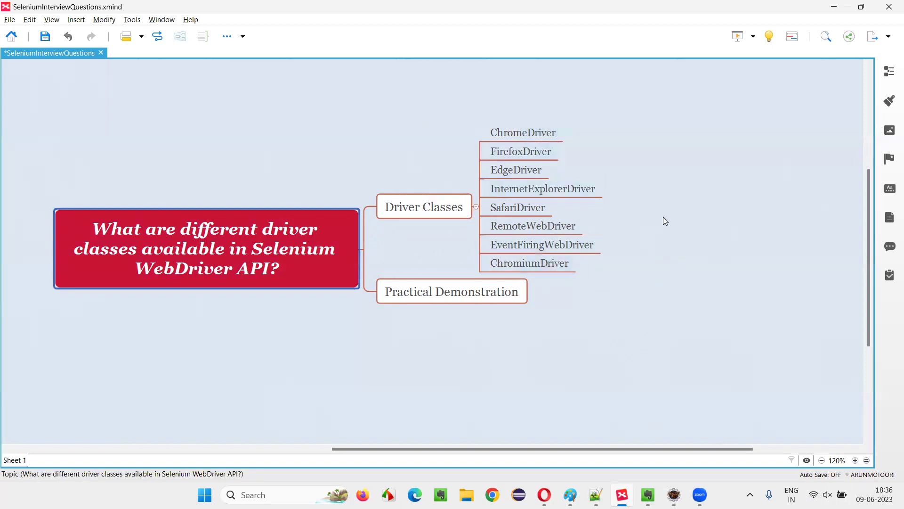
left_click(654, 252)
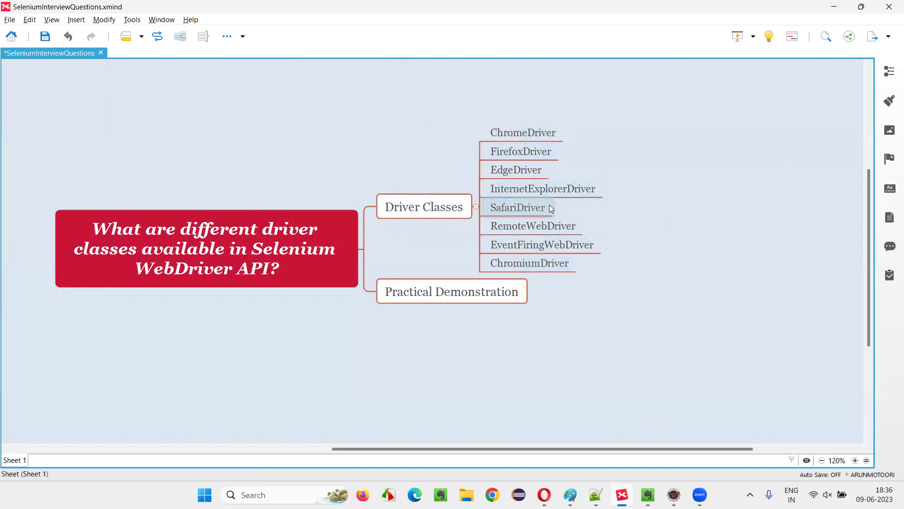
left_click(410, 211)
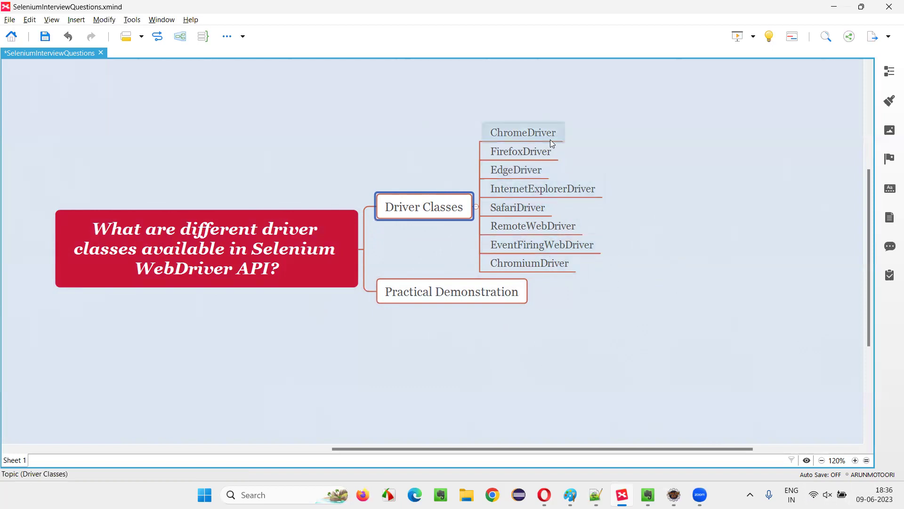
key("Left")
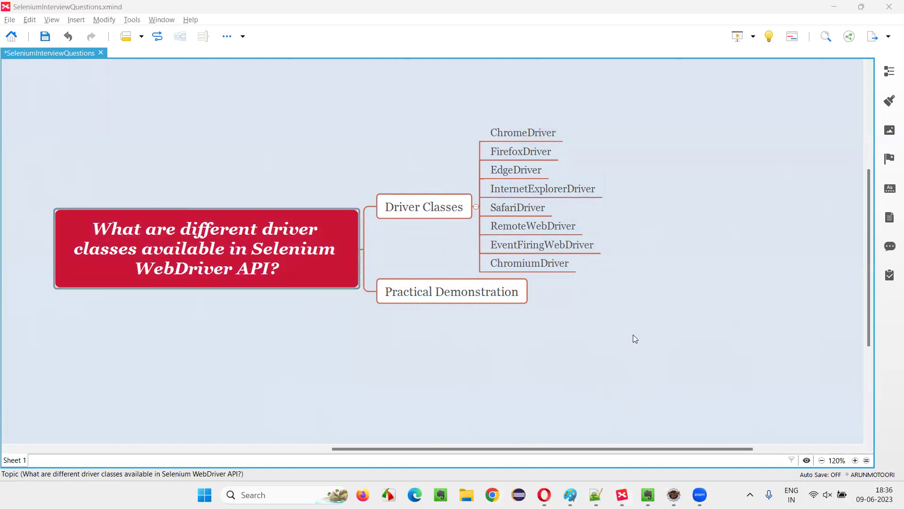
Go to selenium.dev's Downloads page and open the Java API Docs under Language Bindings.
key("alt+Tab")
type("sele")
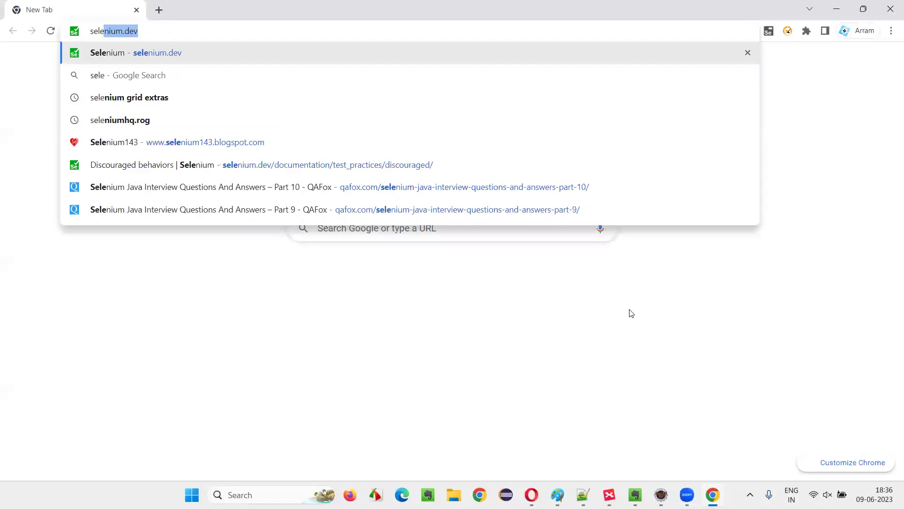
key("Return")
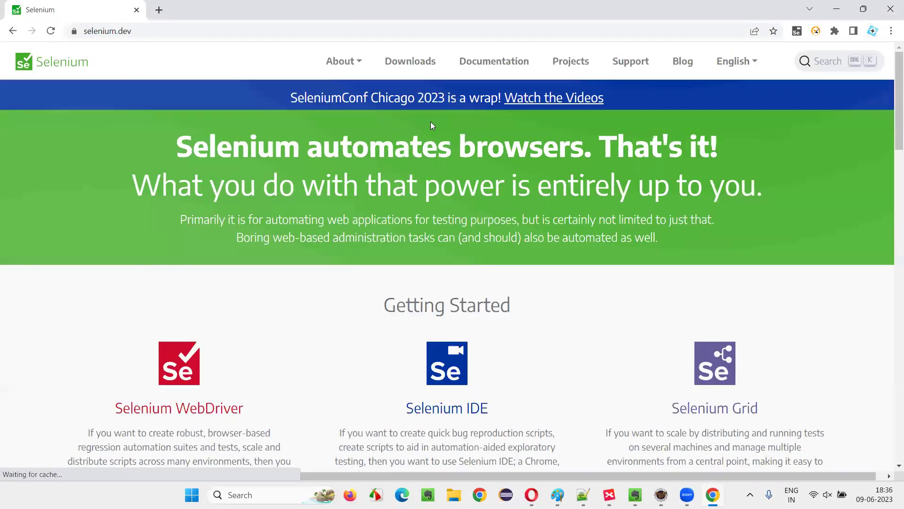
left_click(419, 62)
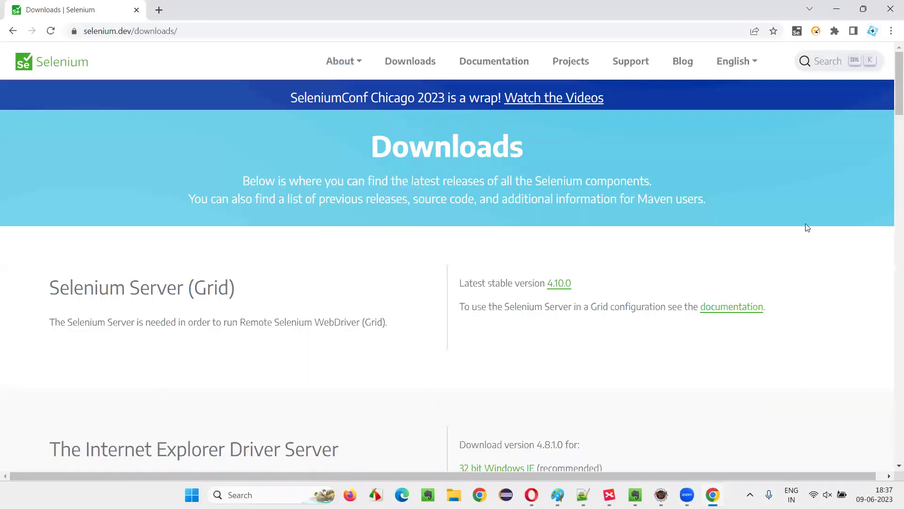
scroll(798, 228, "down", 1)
scroll(773, 216, "down", 2)
scroll(773, 216, "down", 1)
scroll(151, 204, "down", 3)
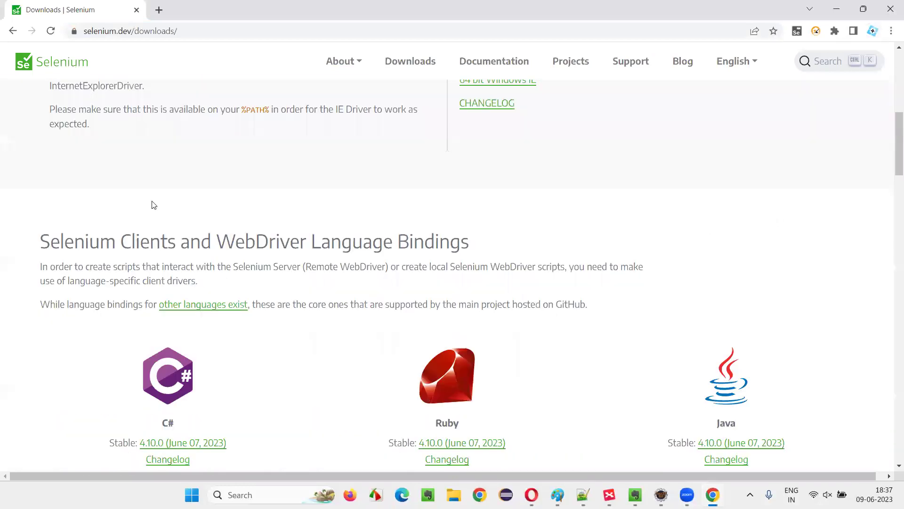
scroll(44, 125, "down", 2)
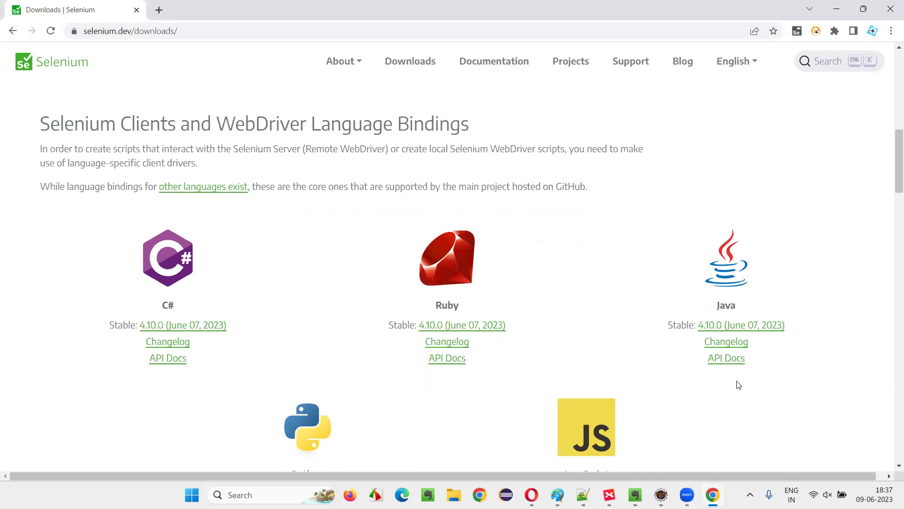
left_click(729, 364)
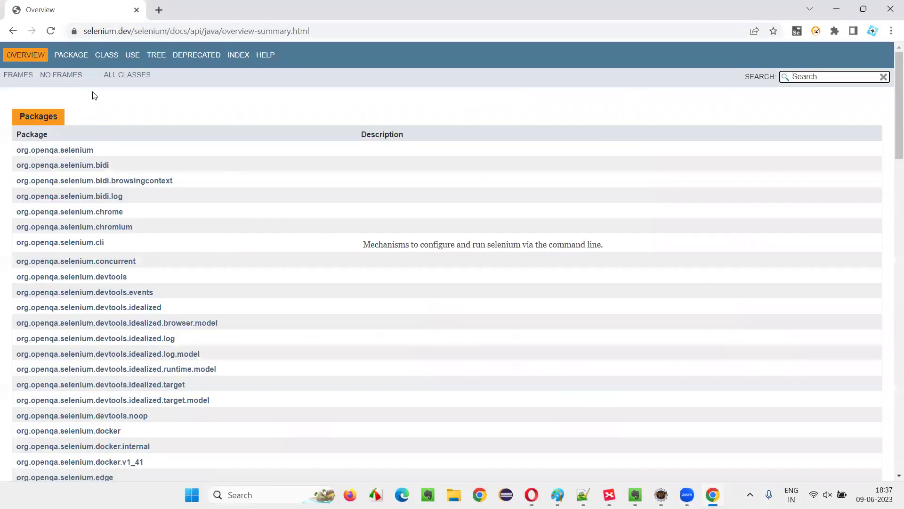
Search the All Classes list for WebDriver and go to the WebDriver interface entry.
left_click(136, 77)
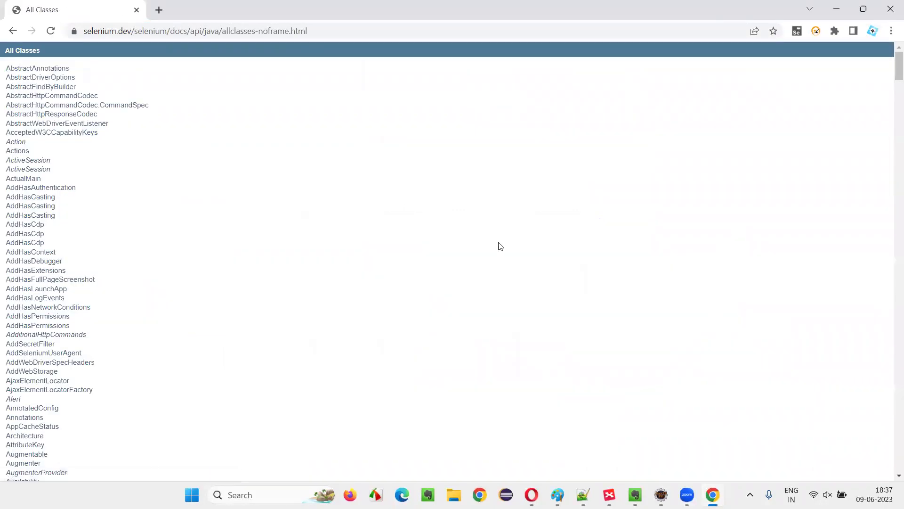
key("ctrl+f")
type("WebDriver")
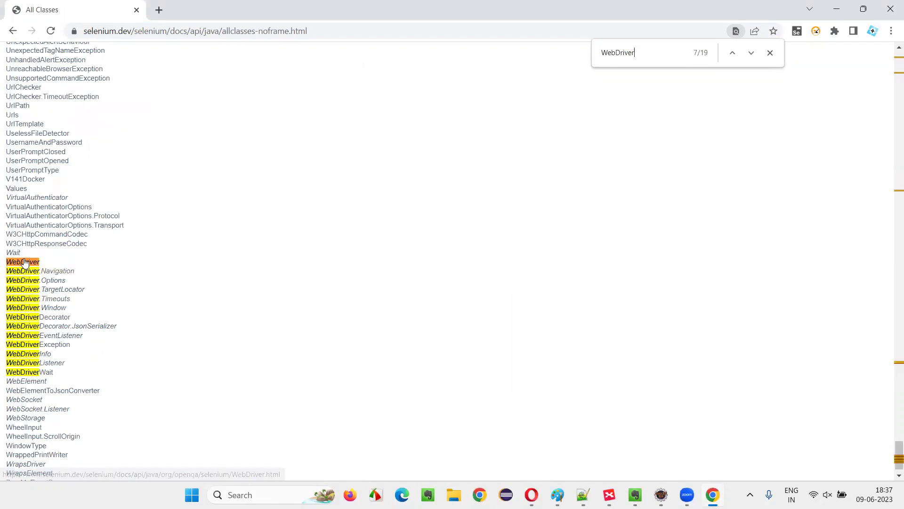
left_click(24, 265)
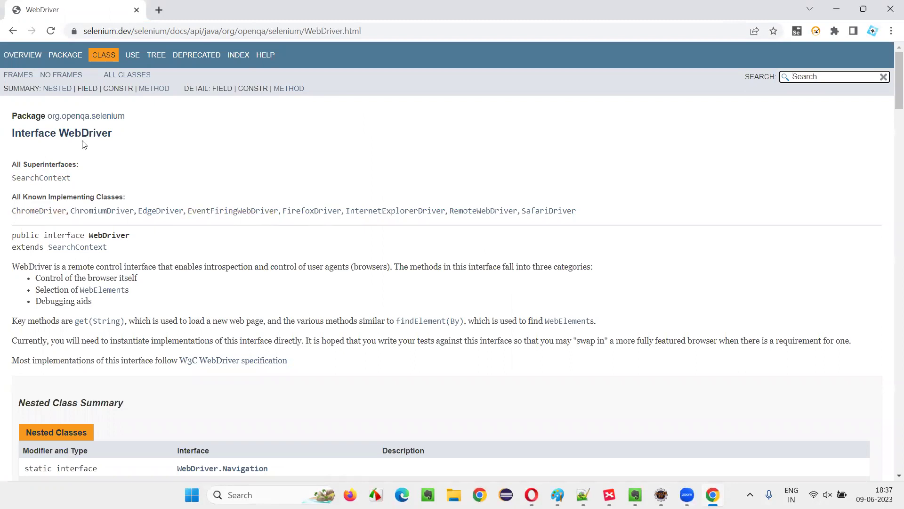
Highlight the WebDriver heading, then select the whole All Known Implementing Classes line.
left_click_drag(60, 128, 140, 129)
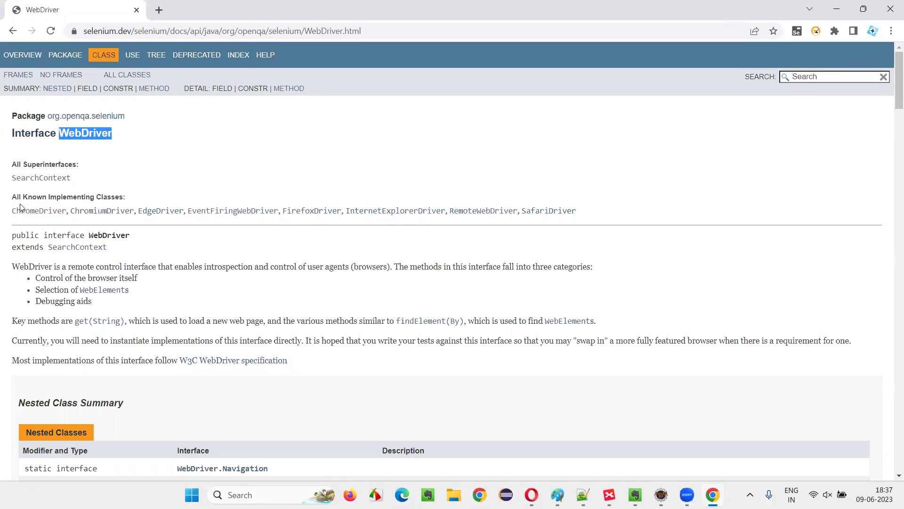
left_click_drag(12, 199, 150, 203)
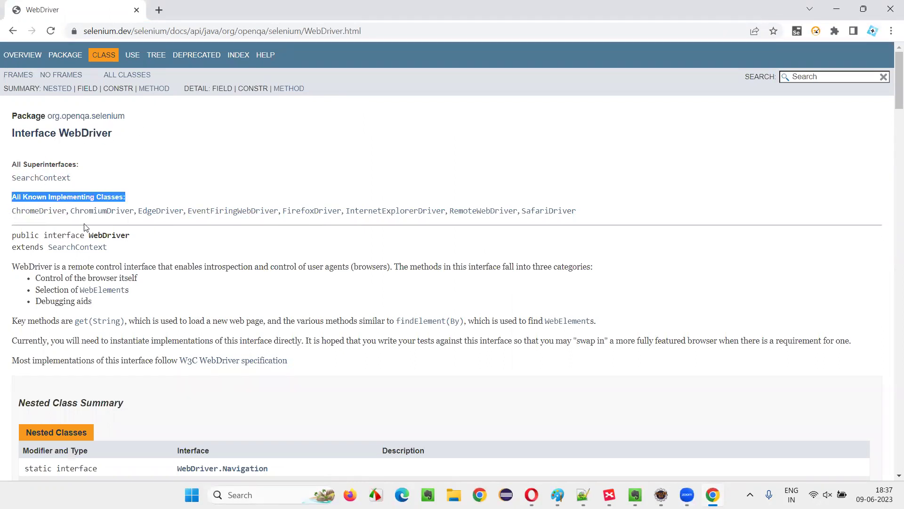
left_click_drag(4, 215, 602, 217)
left_click(603, 217)
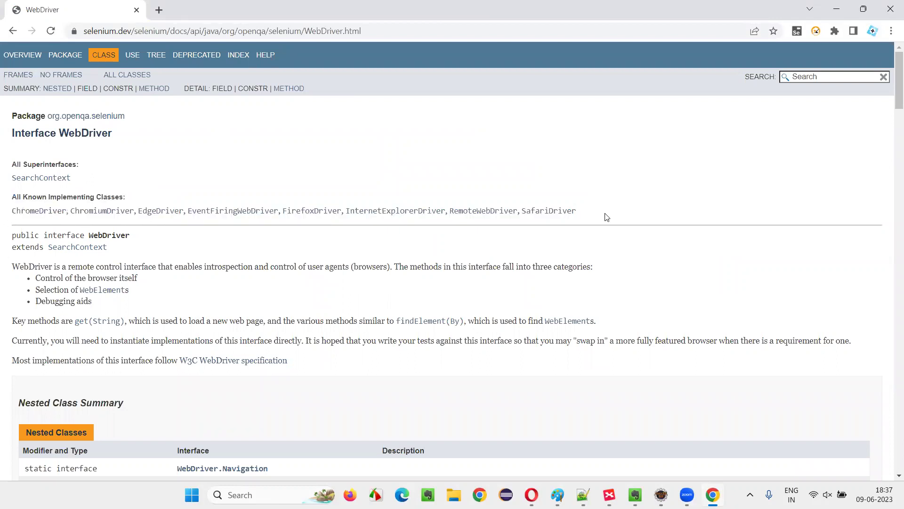
triple_click(4, 218)
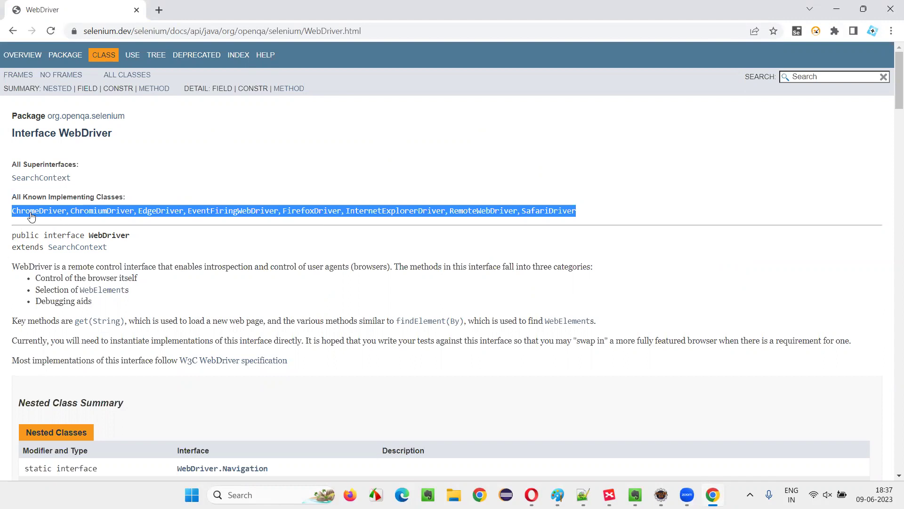
Switch to the XMind driver map to compare, then back to the WebDriver page.
left_click(609, 494)
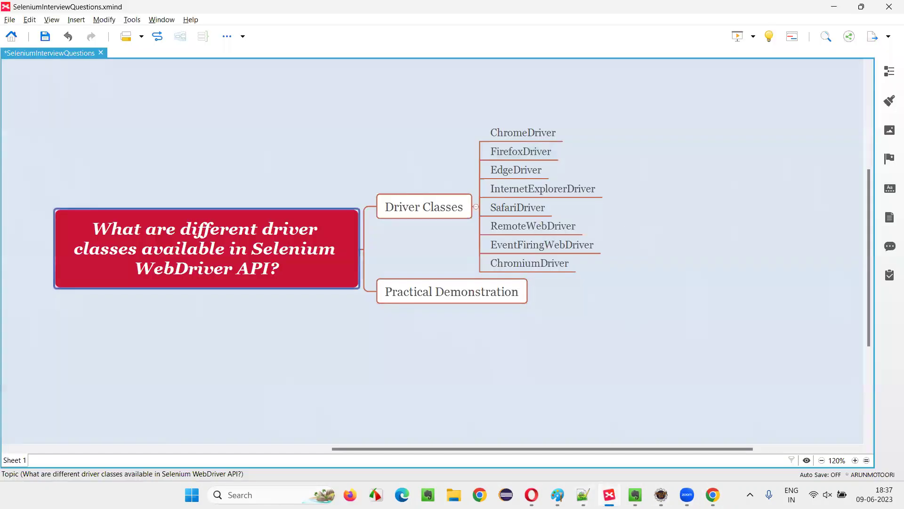
left_click(609, 495)
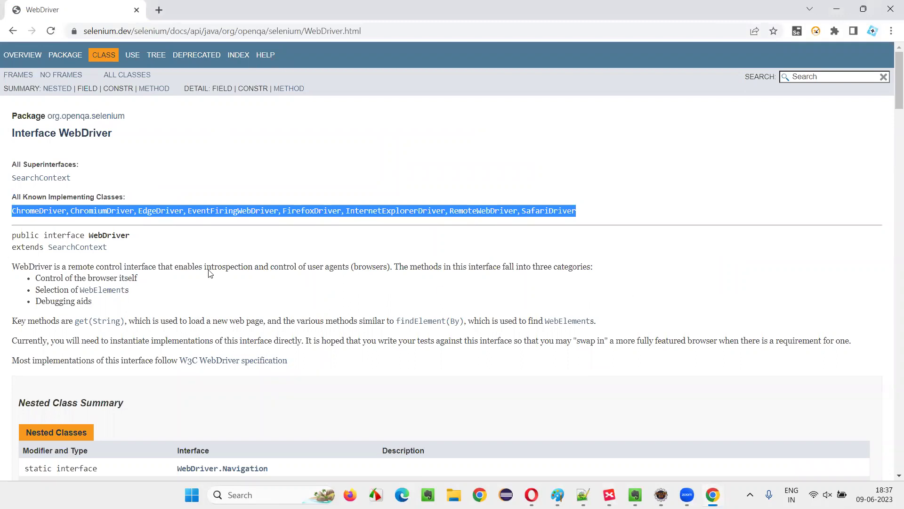